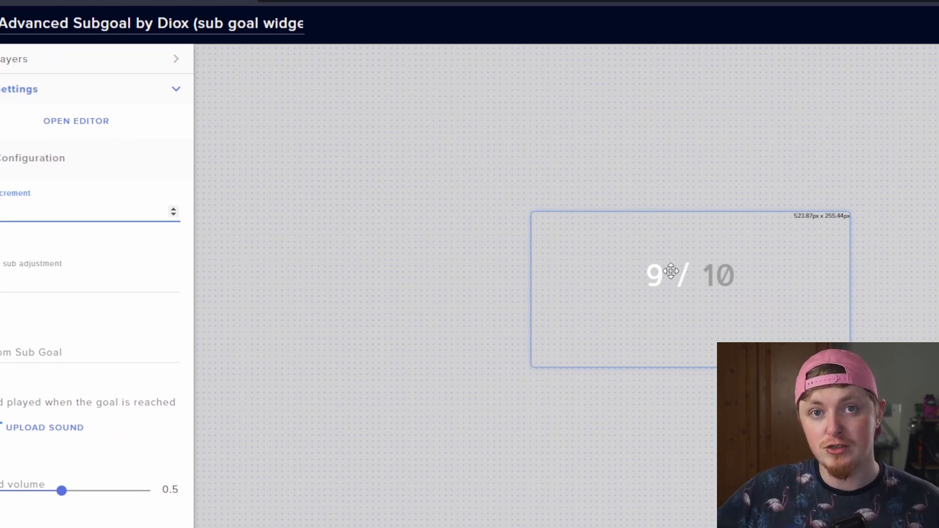
- Set the custom sub goal of the sub goal widget to 69
{"action": "left_click", "coordinate": [80, 282]}
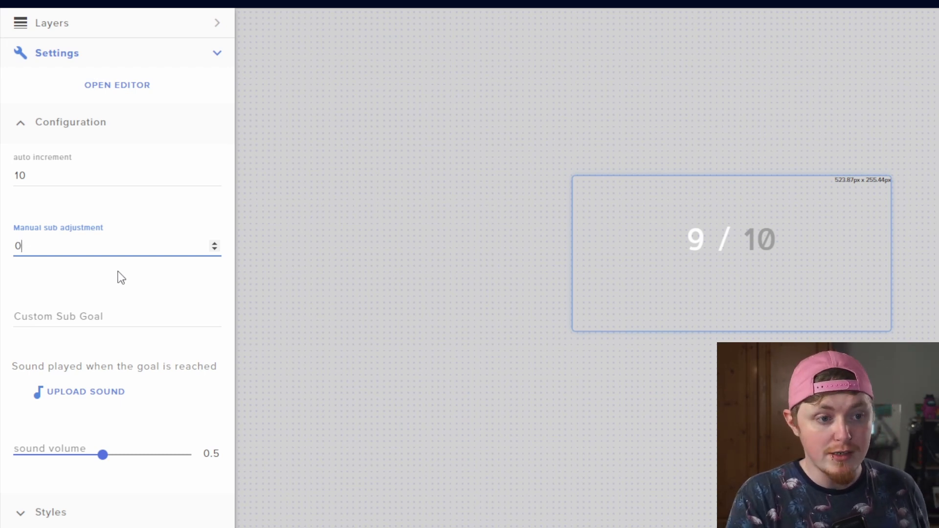
{"action": "left_click", "coordinate": [111, 321]}
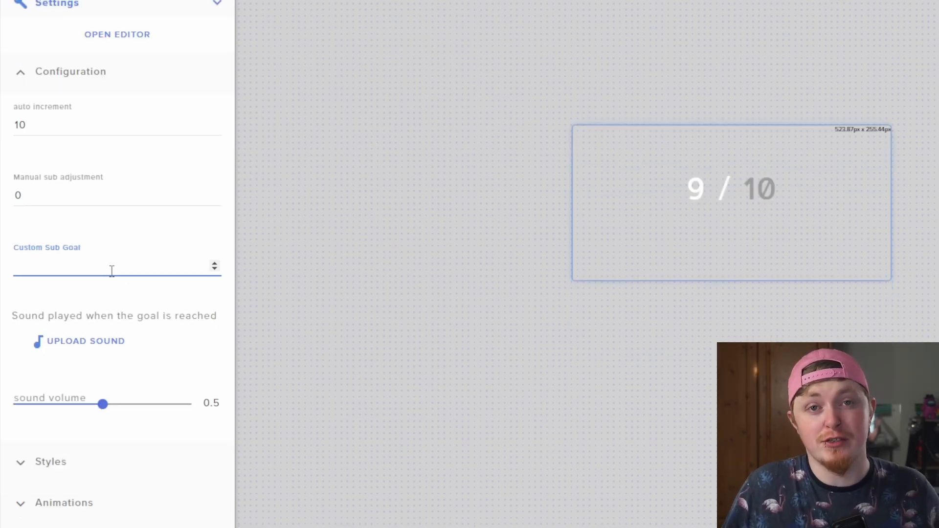
{"action": "type", "text": "69"}
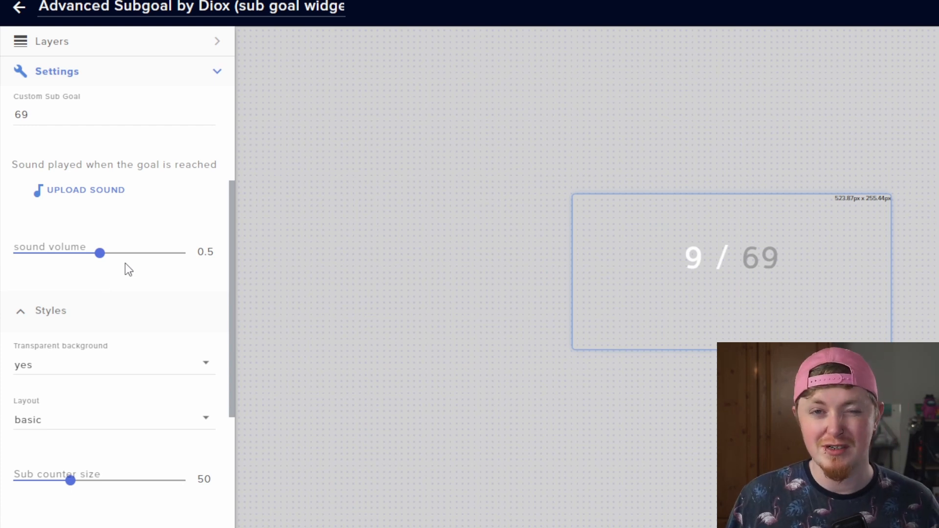
- Turn the transparent background off, then switch it back on
{"action": "scroll", "coordinate": [126, 274], "scroll_direction": "down", "scroll_amount": 2}
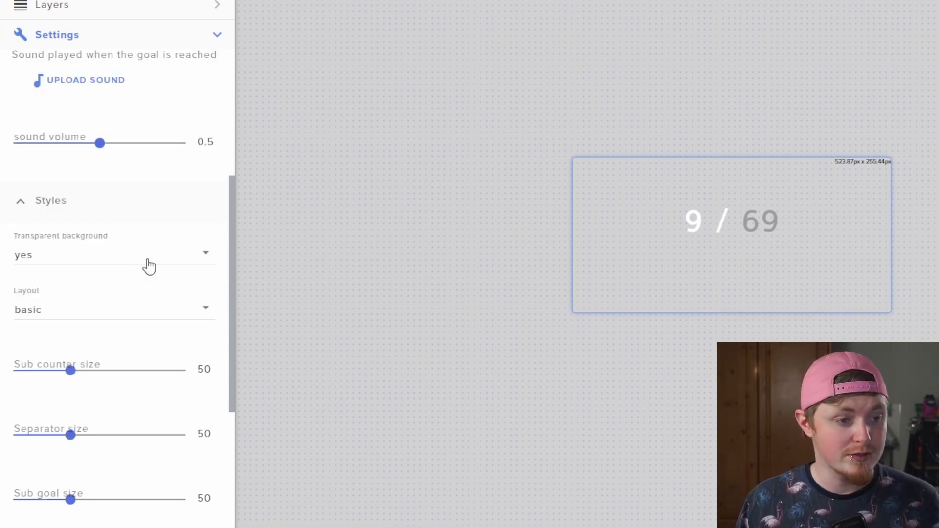
{"action": "left_click", "coordinate": [148, 267]}
{"action": "left_click", "coordinate": [137, 288]}
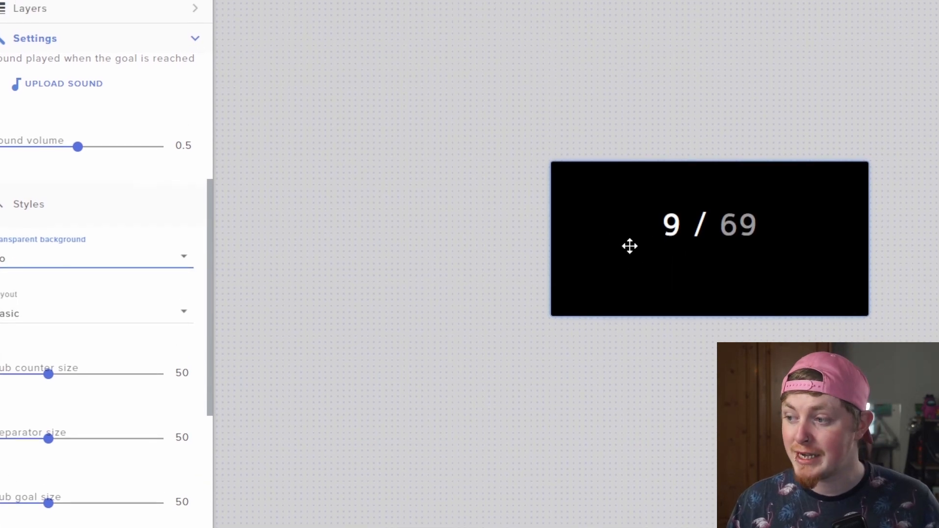
{"action": "left_click", "coordinate": [103, 260]}
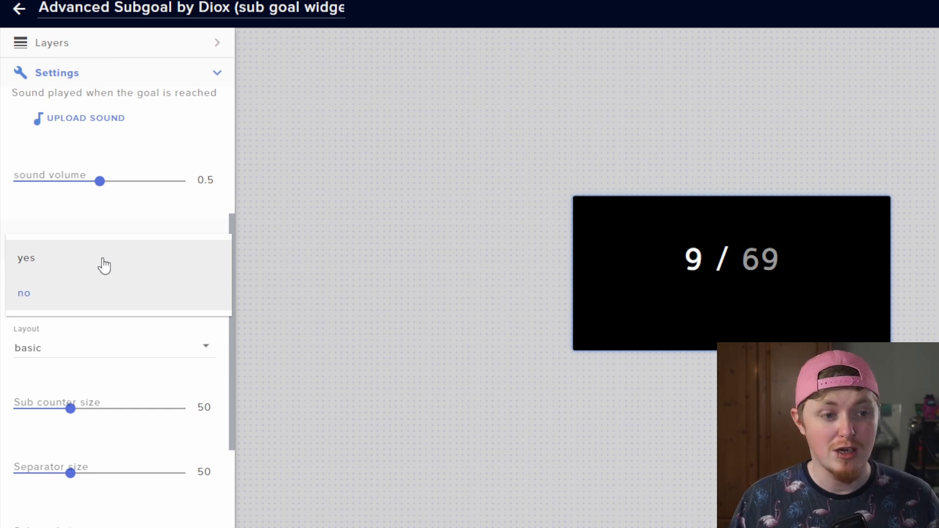
{"action": "left_click", "coordinate": [104, 265]}
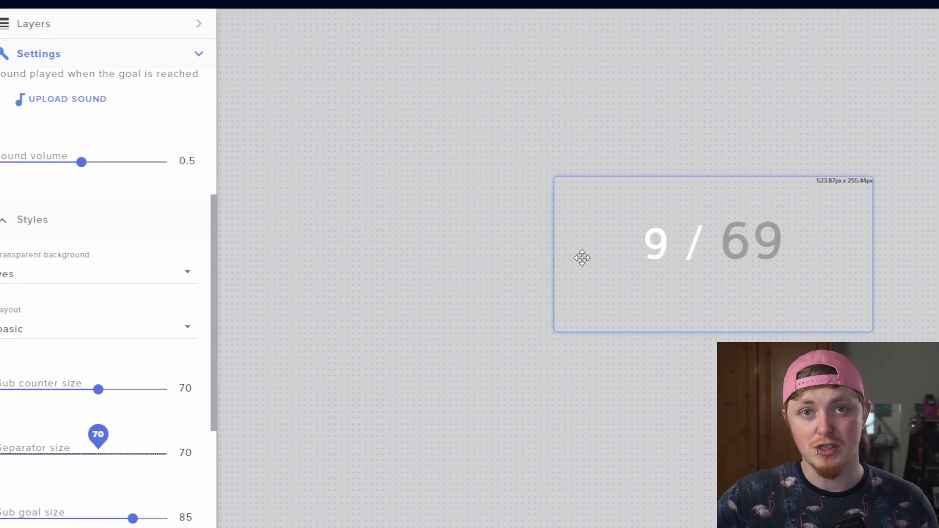
- Raise the sub counter size to about 93 and lower the sub goal size to about 51
{"action": "left_click_drag", "start_coordinate": [98, 390], "coordinate": [153, 394]}
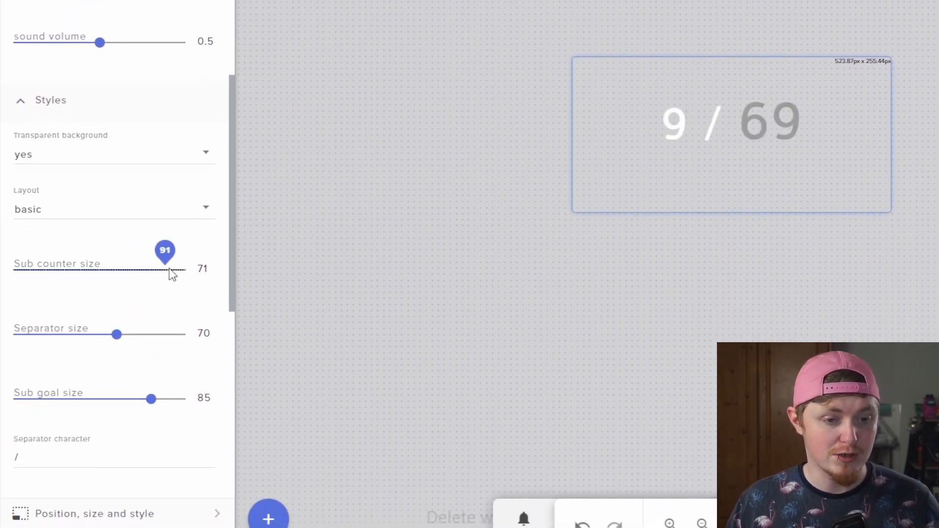
{"action": "left_click_drag", "start_coordinate": [171, 274], "coordinate": [167, 273]}
{"action": "left_click_drag", "start_coordinate": [150, 400], "coordinate": [73, 400]}
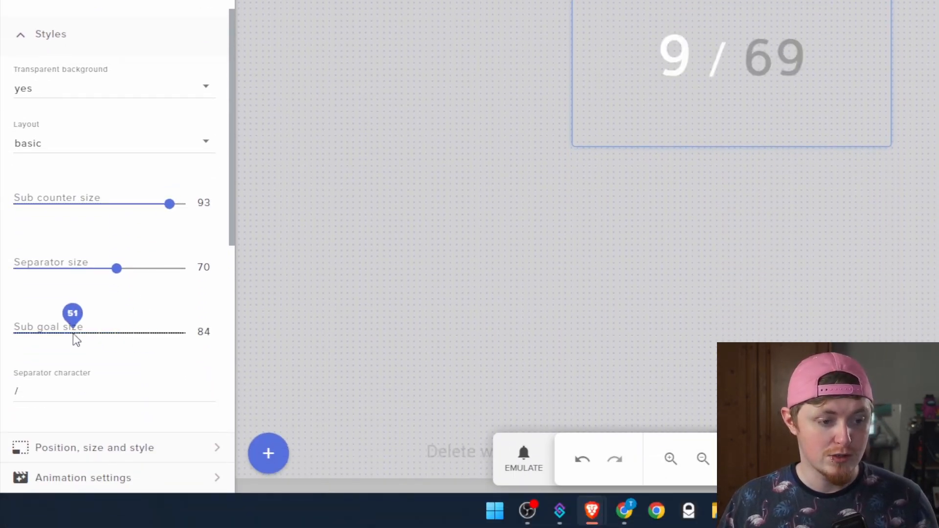
{"action": "left_click_drag", "start_coordinate": [74, 338], "coordinate": [71, 336]}
{"action": "scroll", "coordinate": [69, 338], "scroll_direction": "down", "scroll_amount": 1}
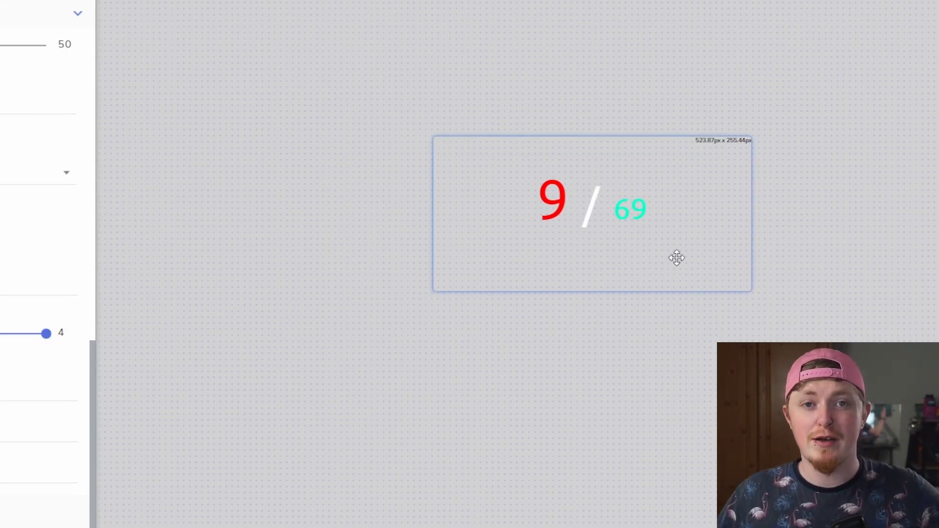
{"action": "left_click", "coordinate": [708, 69]}
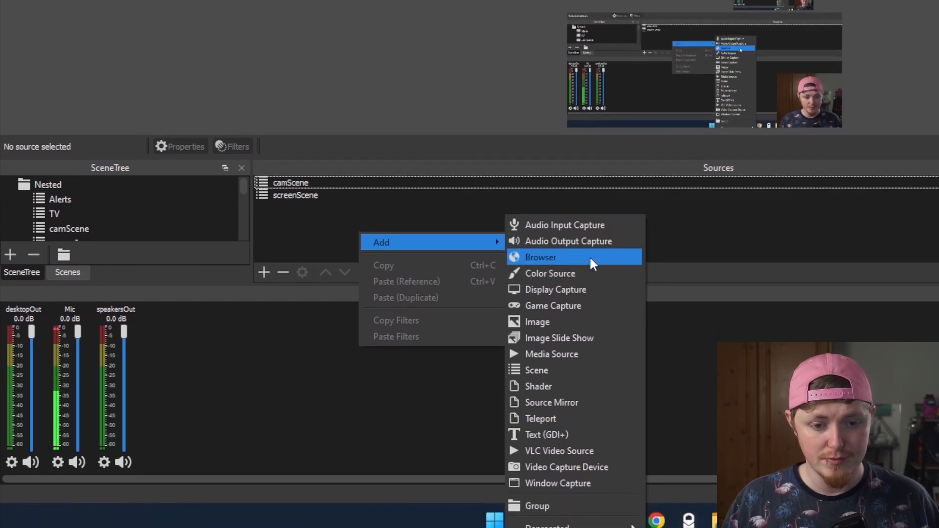
- Add a new Browser source named sub counter in OBS and nudge it into place in the preview
{"action": "left_click", "coordinate": [589, 263]}
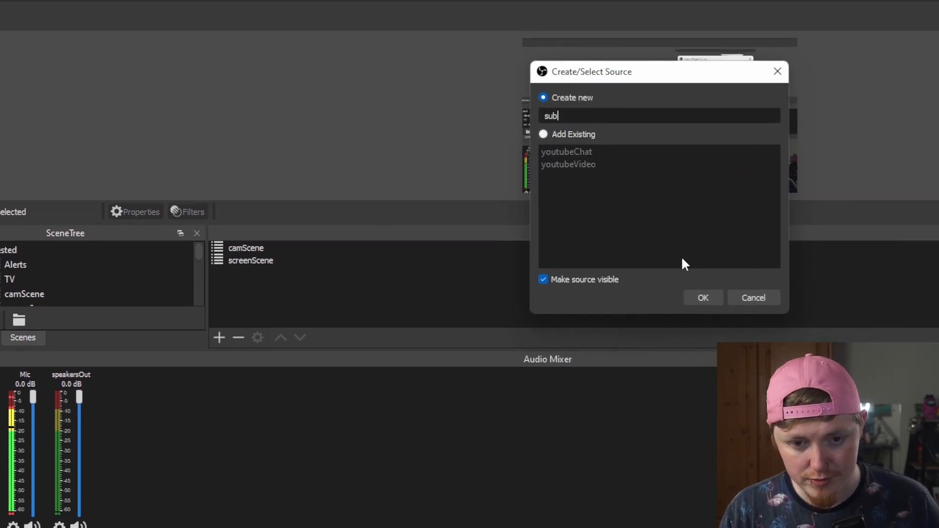
{"action": "type", "text": "er"}
{"action": "key", "text": "Return"}
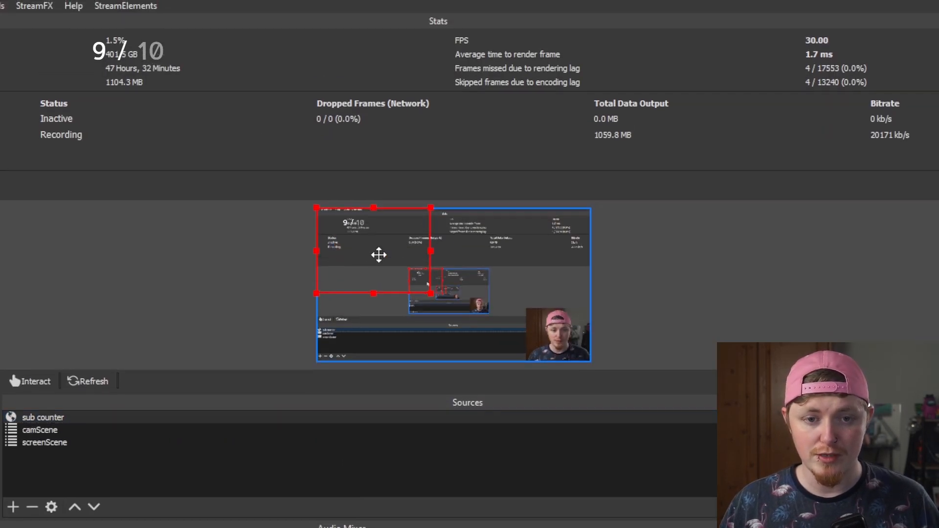
{"action": "mouse_move", "coordinate": [377, 253]}
{"action": "left_mouse_down"}
{"action": "mouse_move", "coordinate": [401, 277]}
{"action": "mouse_move", "coordinate": [380, 244]}
{"action": "left_mouse_up"}
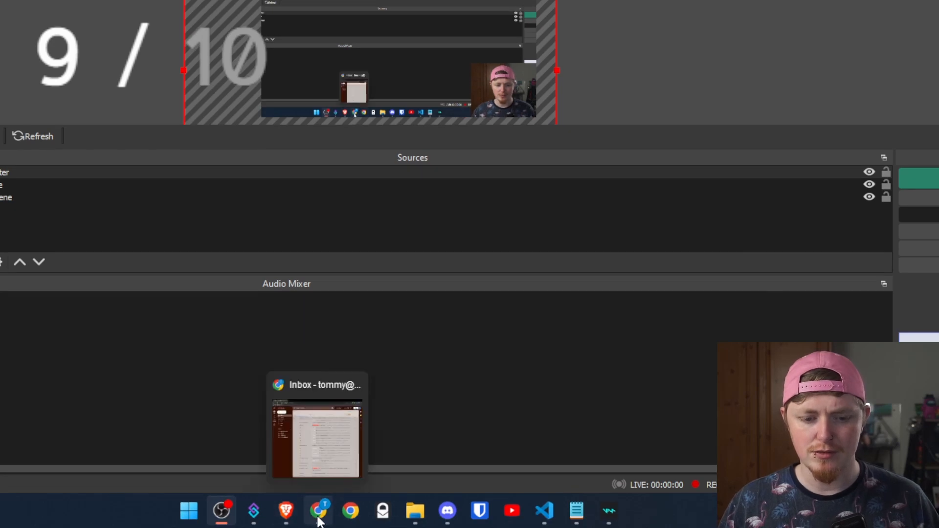
- Switch back to the overlay editor in the browser
{"action": "mouse_move", "coordinate": [275, 520]}
{"action": "left_click", "coordinate": [222, 436]}
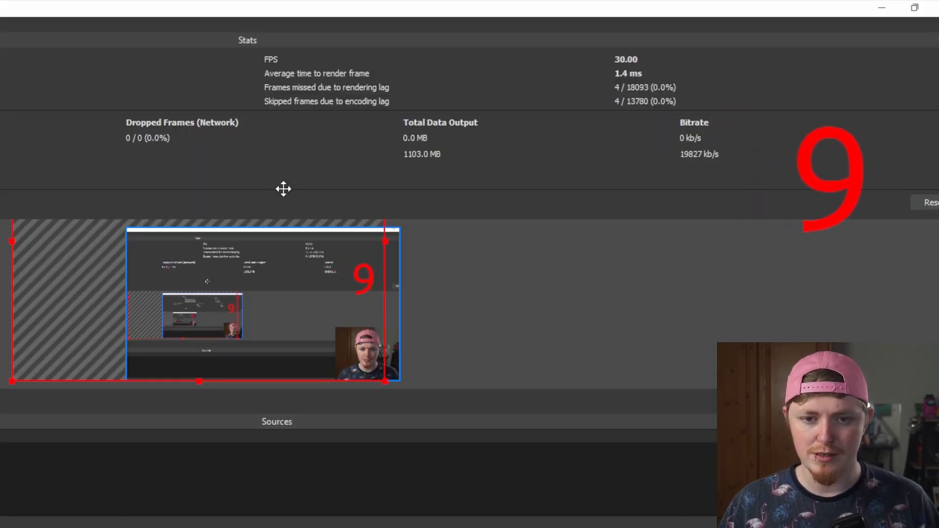
{"action": "left_click_drag", "start_coordinate": [284, 189], "coordinate": [404, 204]}
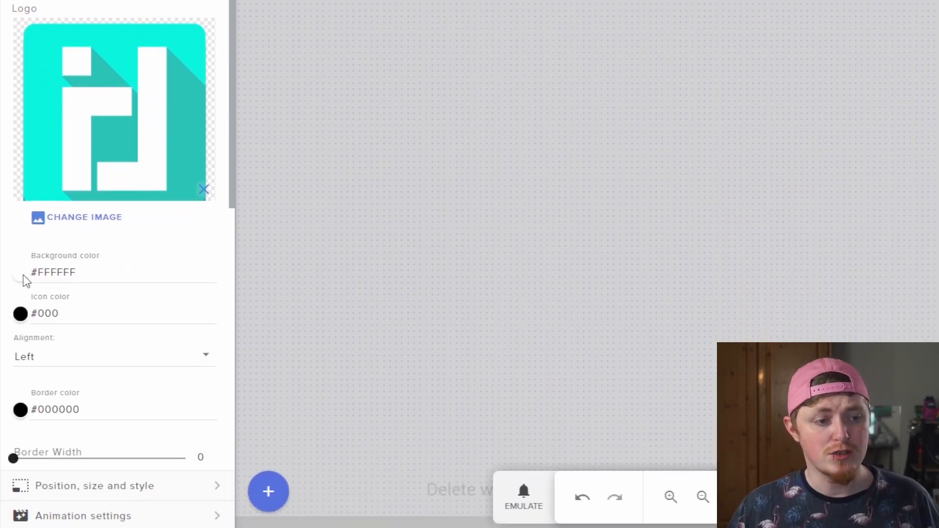
- Set the interactive tag's logo background color to fully transparent white
{"action": "left_click", "coordinate": [18, 272]}
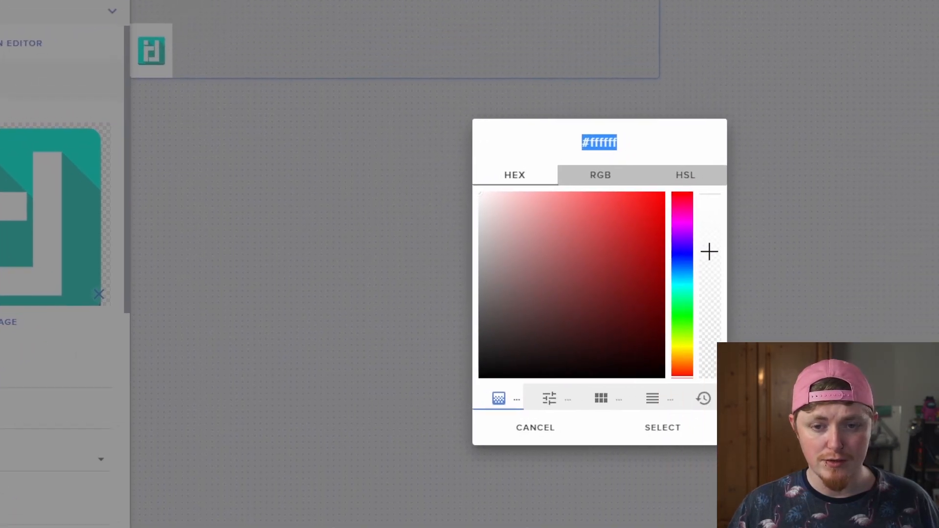
{"action": "left_click_drag", "start_coordinate": [813, 142], "coordinate": [832, 293]}
{"action": "left_click", "coordinate": [626, 350]}
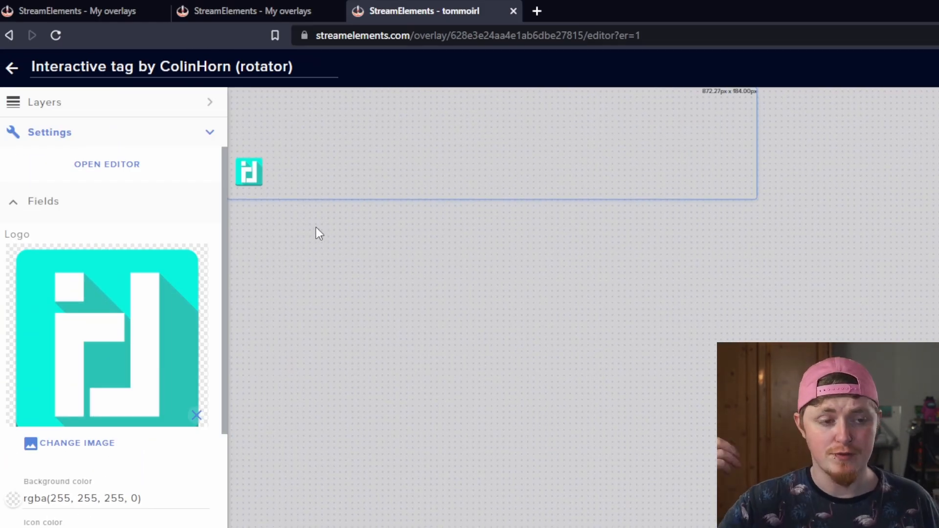
- Emulate a follower event to preview the interactive tag
{"action": "left_click", "coordinate": [516, 472]}
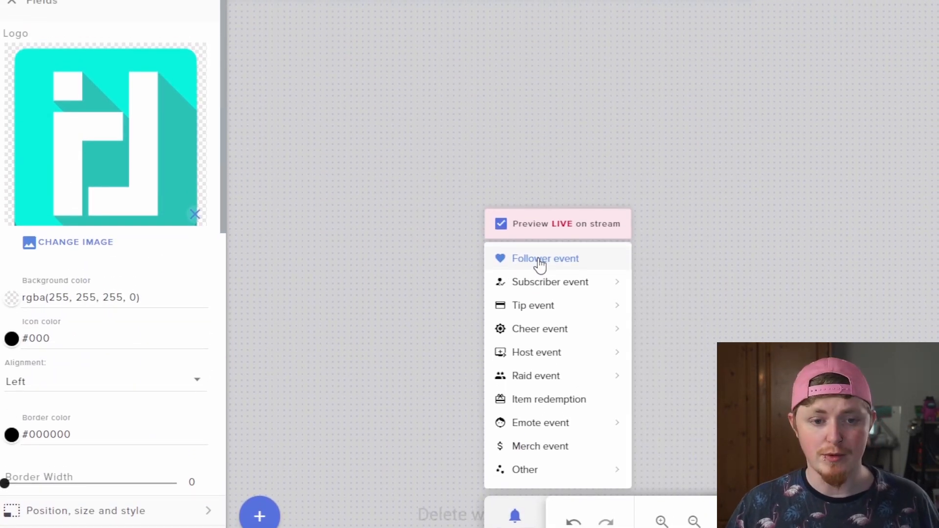
{"action": "left_click", "coordinate": [540, 260]}
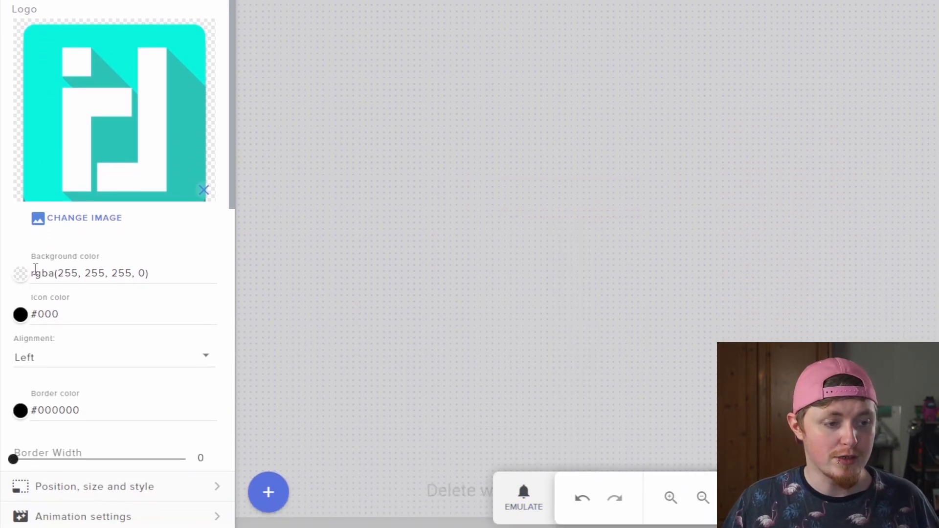
- Restore the logo background color to opaque white rgb(255, 255, 255)
{"action": "left_click", "coordinate": [36, 269]}
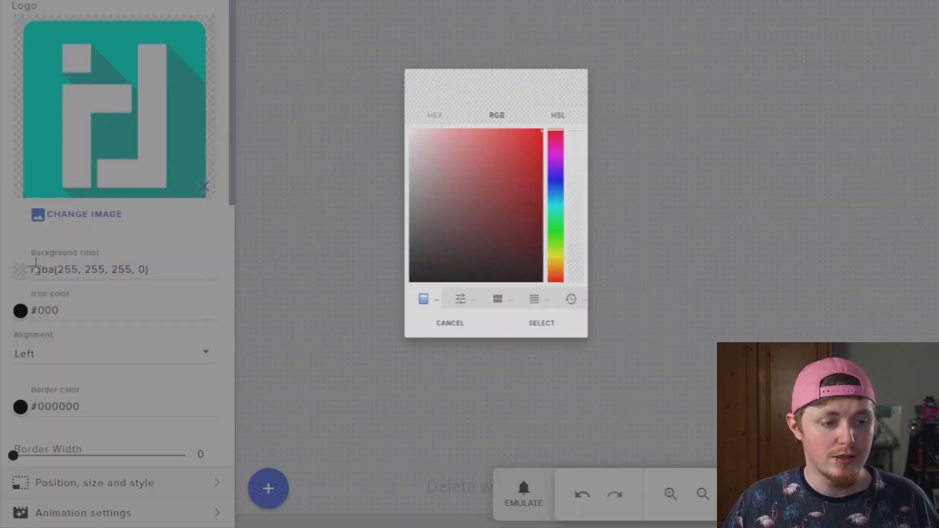
{"action": "left_click_drag", "start_coordinate": [686, 260], "coordinate": [680, 240]}
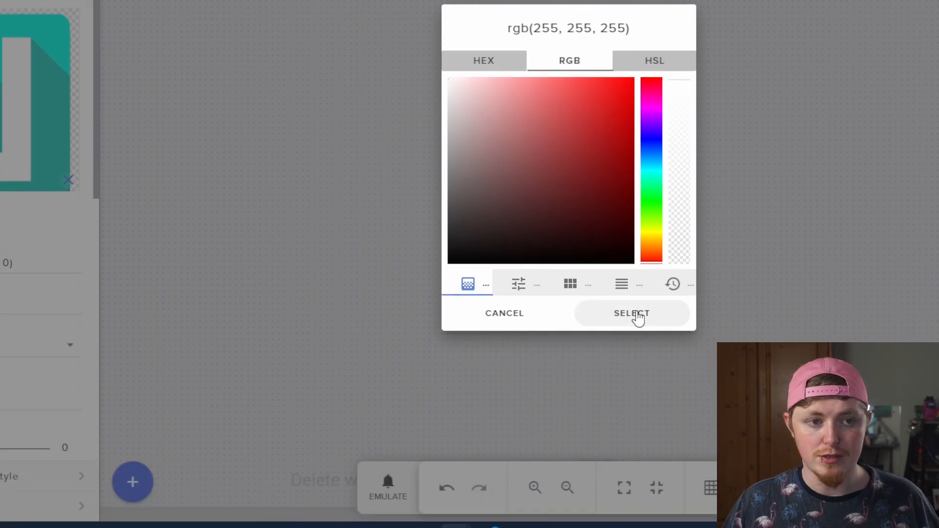
{"action": "left_click", "coordinate": [632, 505]}
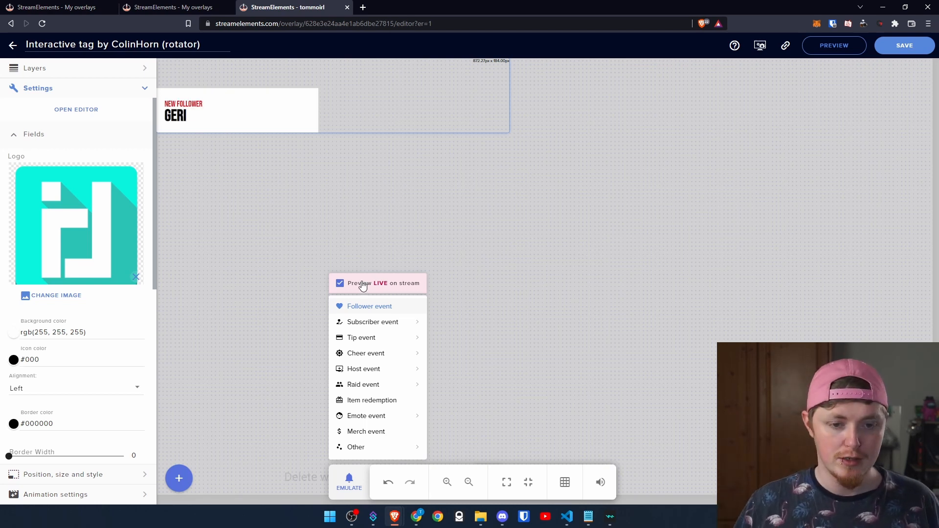
- Emulate subscriber and cheer events to preview the tag's other alerts
{"action": "mouse_move", "coordinate": [418, 323]}
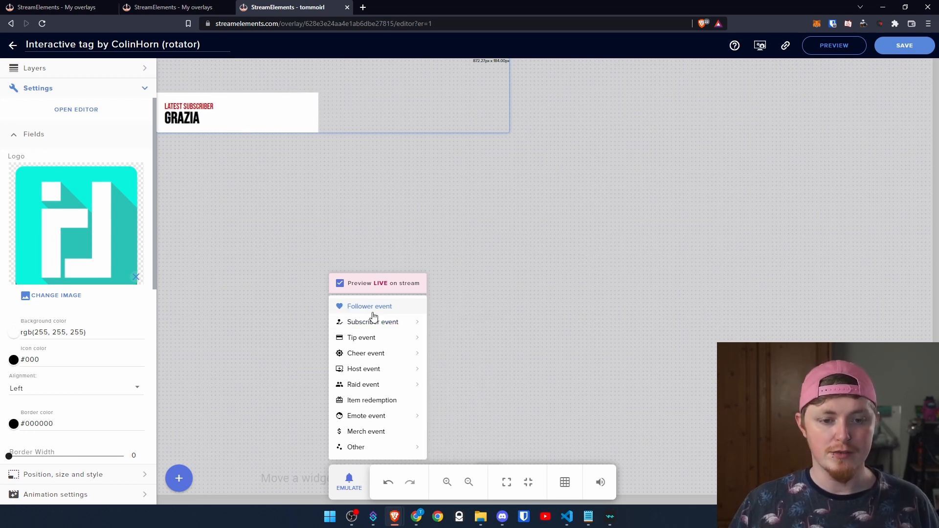
{"action": "mouse_move", "coordinate": [378, 340]}
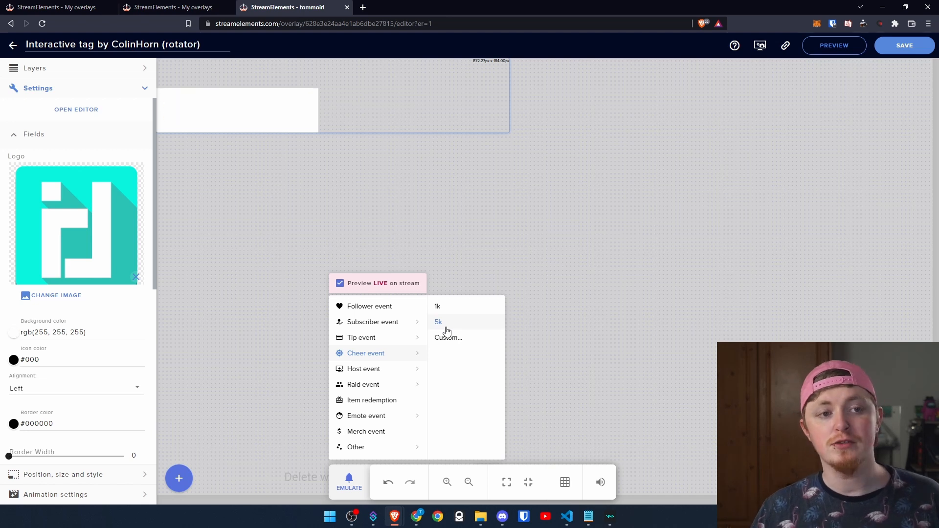
{"action": "left_click", "coordinate": [552, 290]}
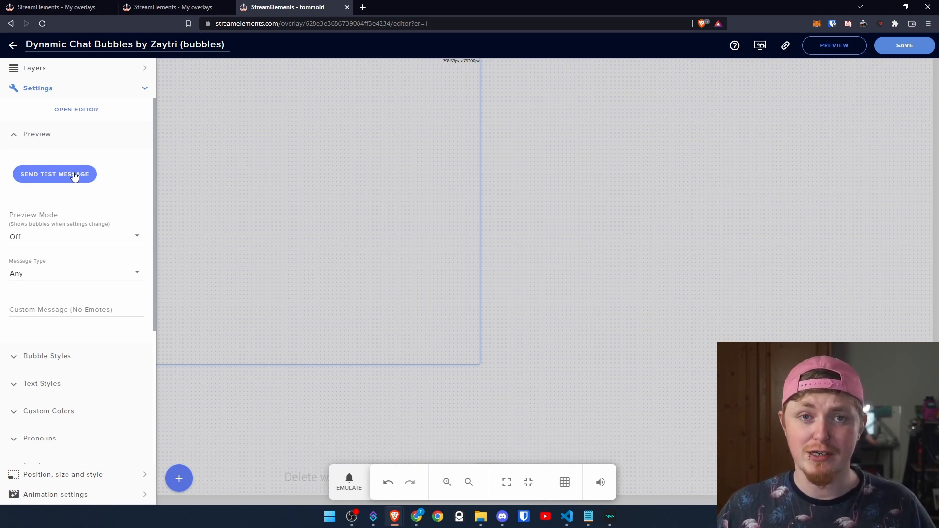
- Send two test messages to preview the dynamic chat bubbles
{"action": "left_click", "coordinate": [74, 176]}
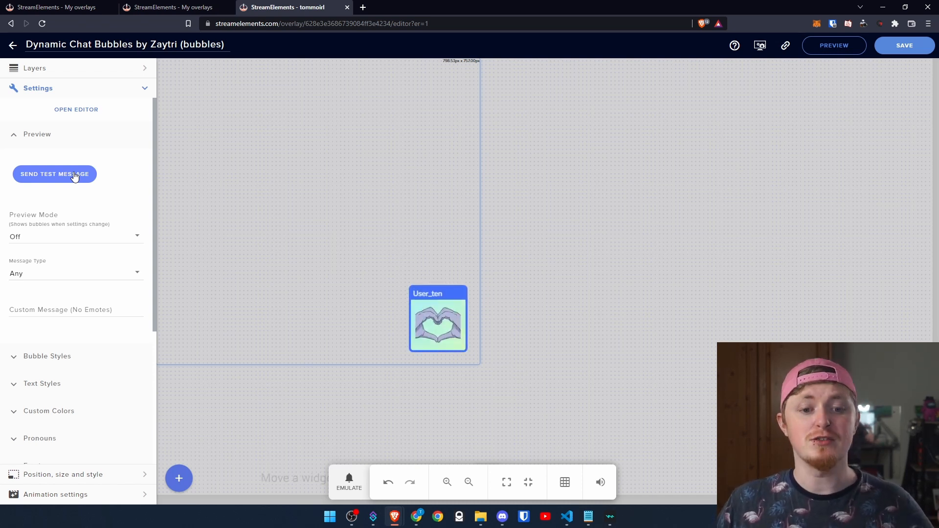
{"action": "left_click", "coordinate": [75, 176]}
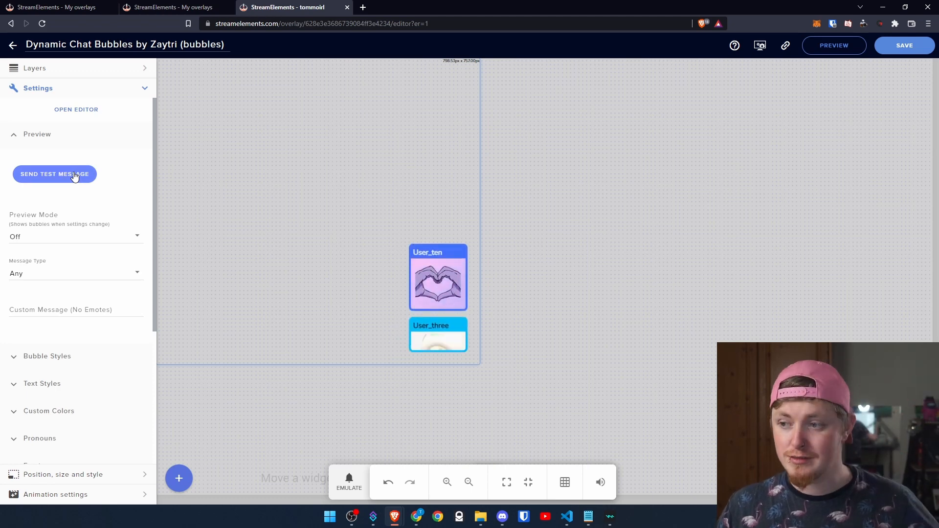
- Set the bubble position mode to Random
{"action": "scroll", "coordinate": [35, 262], "scroll_direction": "down", "scroll_amount": 4}
{"action": "left_click", "coordinate": [37, 263]}
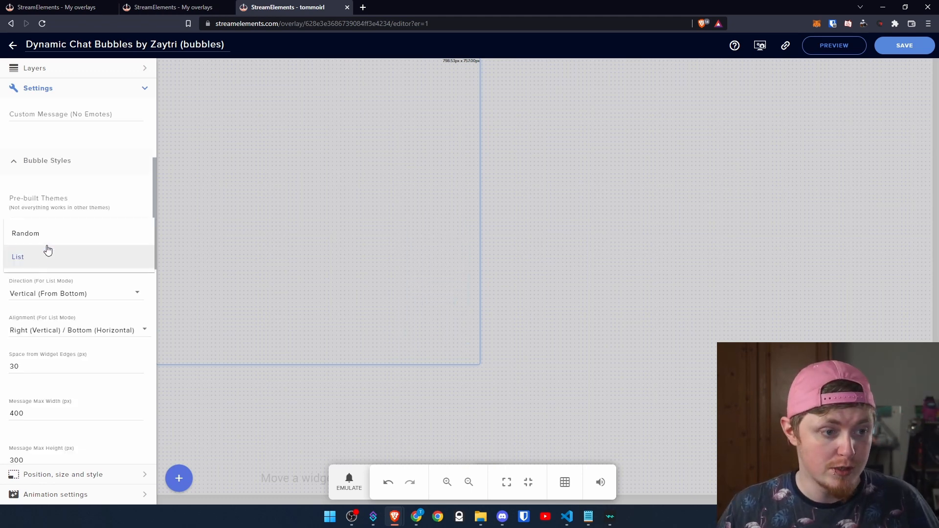
{"action": "left_click", "coordinate": [49, 239]}
- Send several more test messages to preview the chat bubbles
{"action": "scroll", "coordinate": [46, 235], "scroll_direction": "up", "scroll_amount": 4}
{"action": "left_click", "coordinate": [42, 180]}
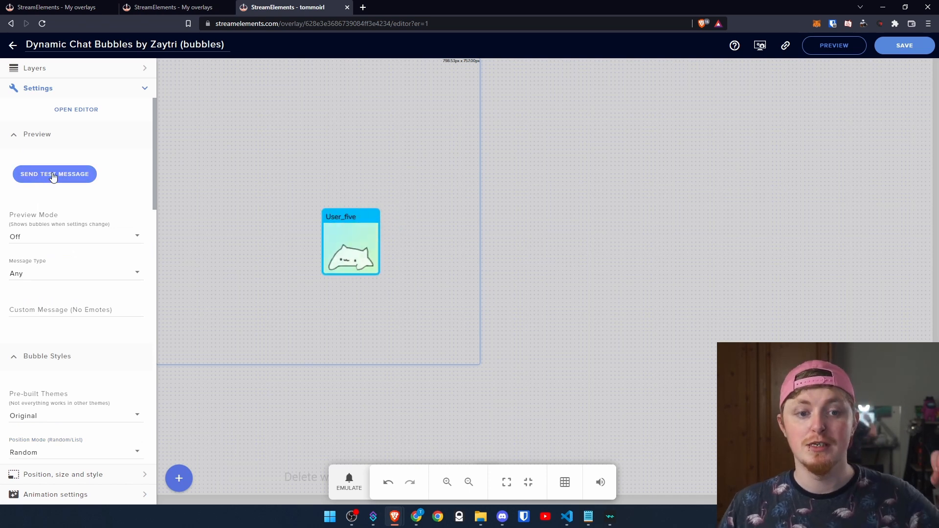
{"action": "left_click", "coordinate": [53, 178]}
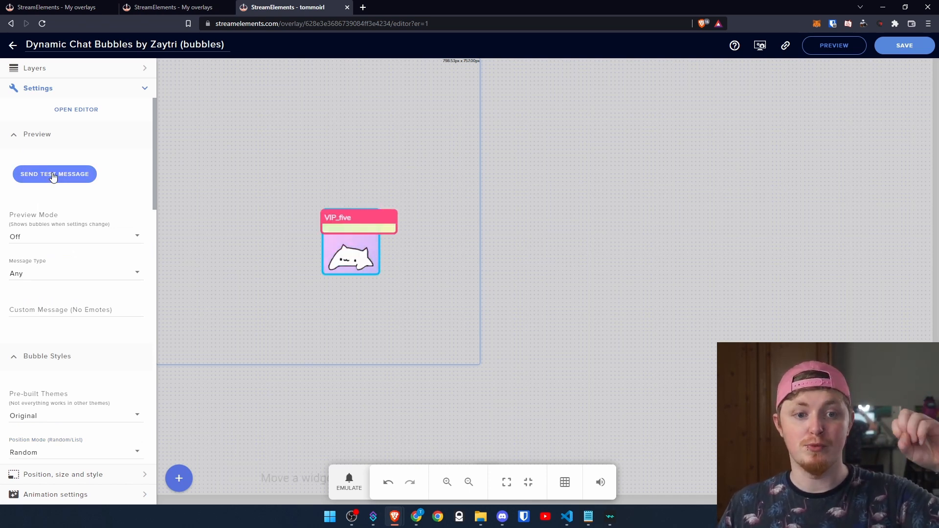
{"action": "left_click", "coordinate": [53, 178]}
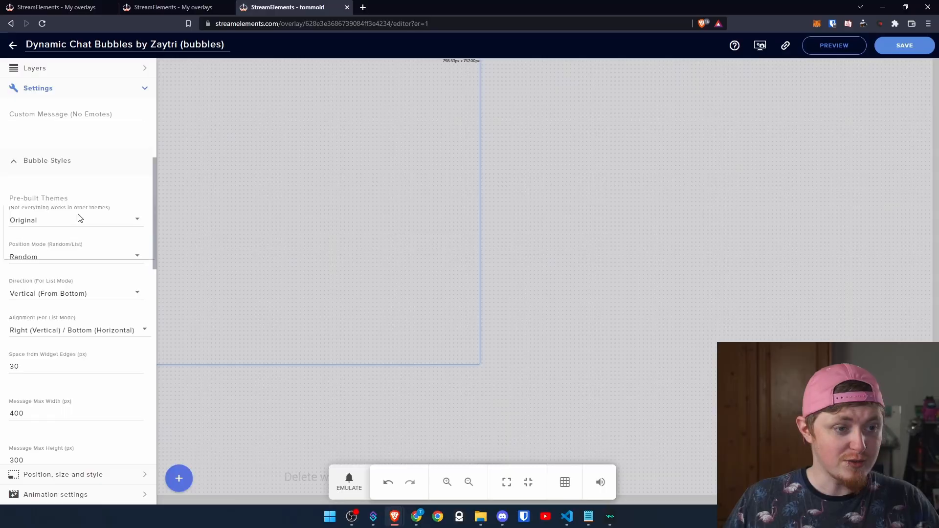
- Choose the Animal Crossing pre-built bubble theme
{"action": "left_click", "coordinate": [80, 217]}
{"action": "left_click", "coordinate": [80, 246]}
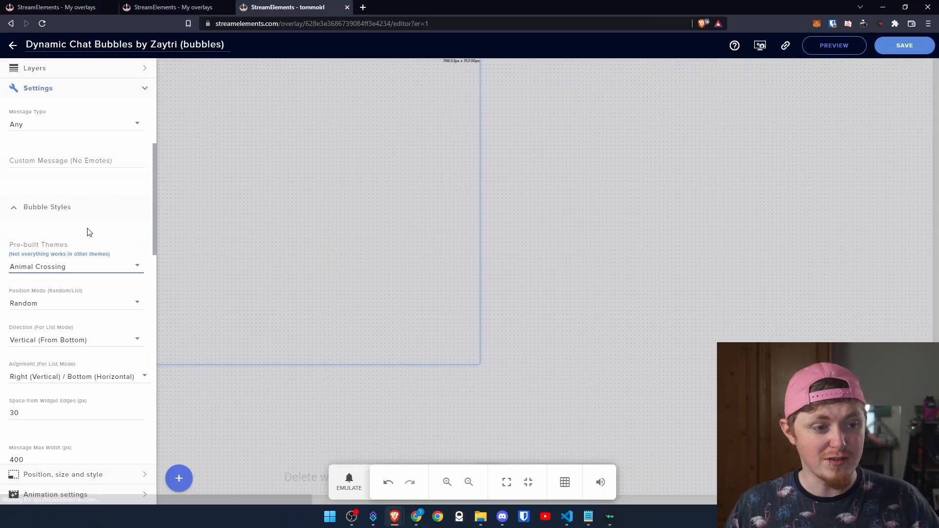
{"action": "scroll", "coordinate": [81, 194], "scroll_direction": "up", "scroll_amount": 3}
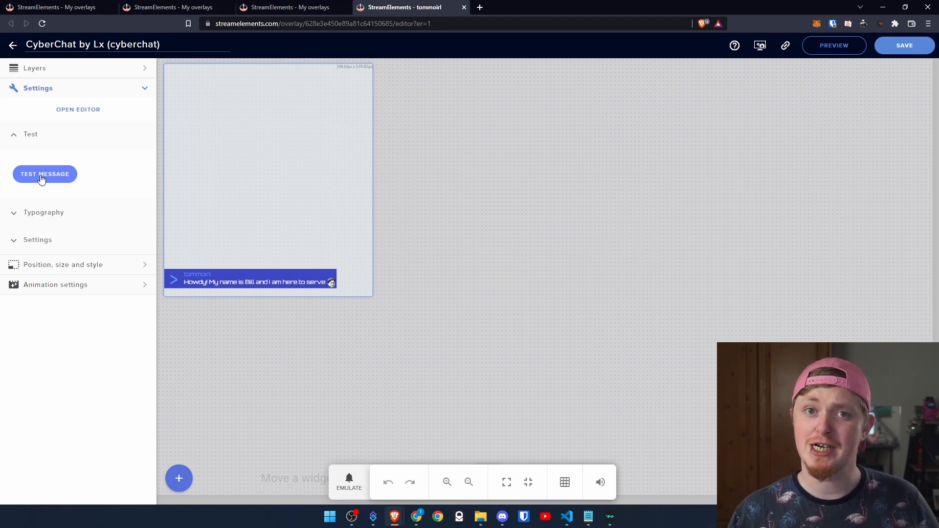
- Send a test message in the CyberChat widget
{"action": "left_click", "coordinate": [42, 176]}
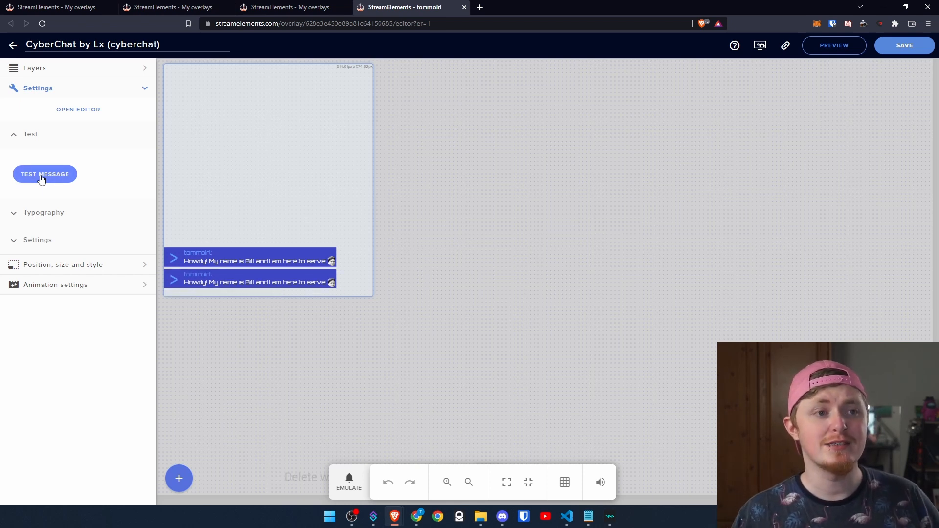
- Send two more test messages and set the chat's font name to Ubuntu
{"action": "left_click", "coordinate": [42, 176]}
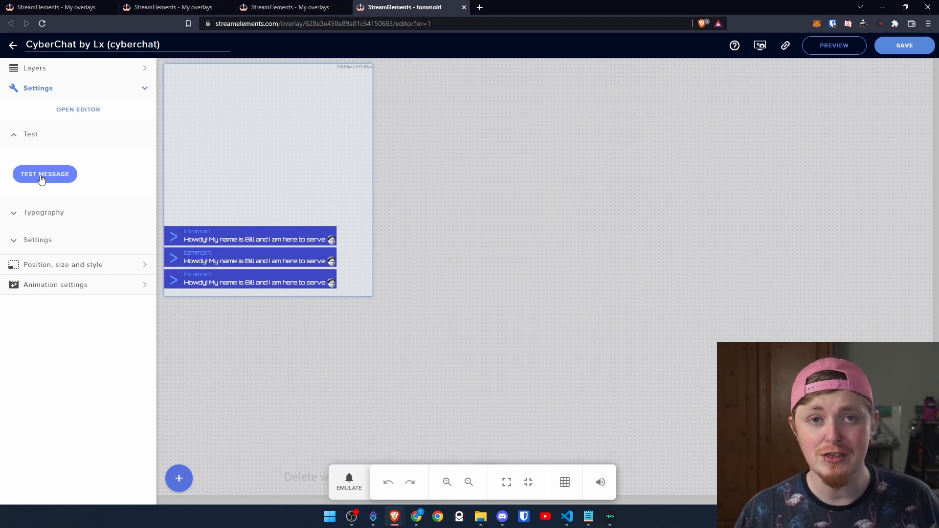
{"action": "left_click", "coordinate": [42, 176]}
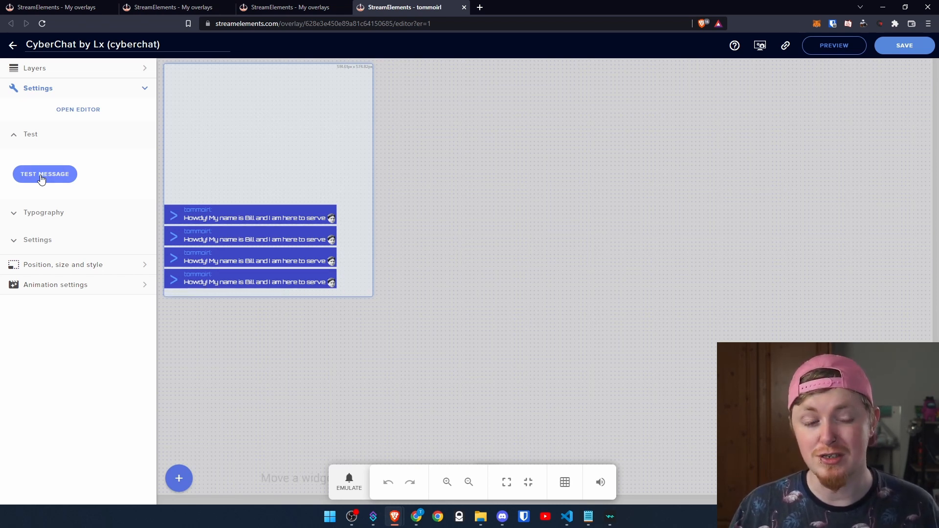
{"action": "left_click", "coordinate": [44, 212]}
{"action": "left_click", "coordinate": [45, 197]}
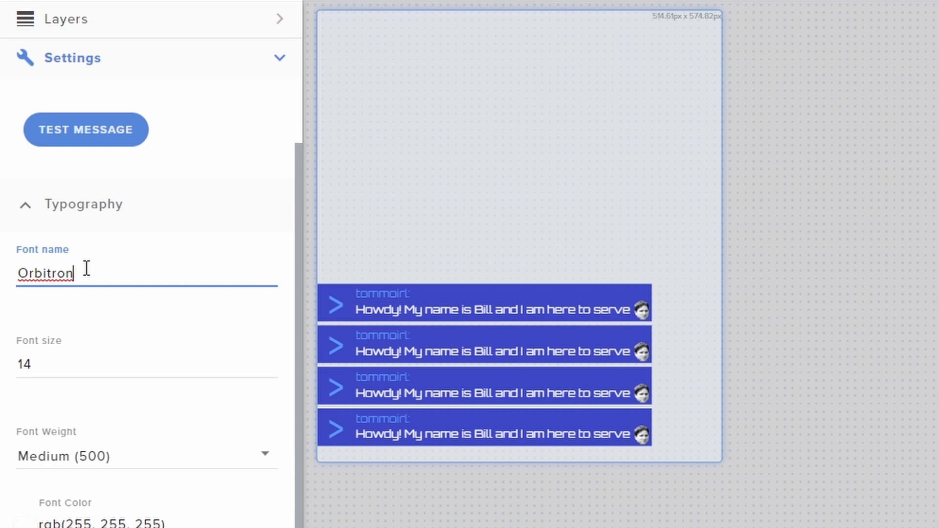
{"action": "type", "text": "ubun"}
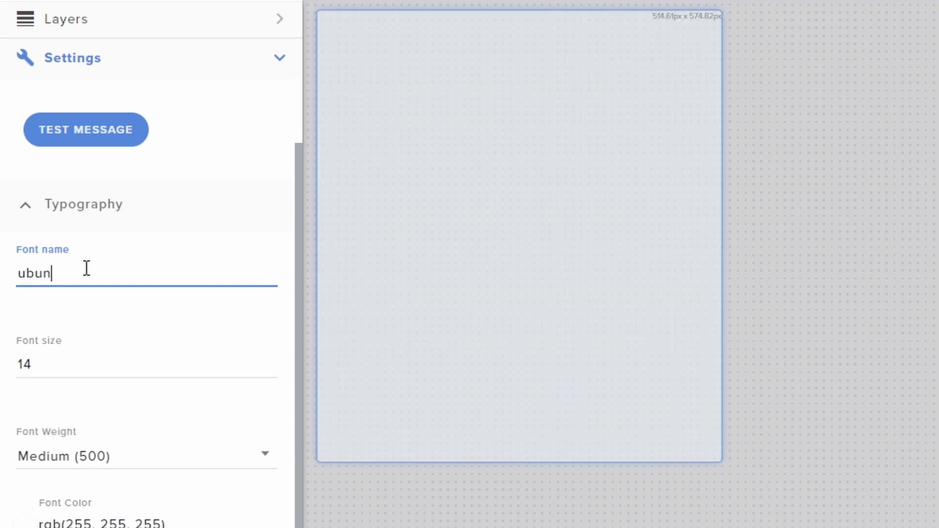
{"action": "type", "text": "Ubuntu"}
- Send four more test messages to preview the chat in the Ubuntu font
{"action": "scroll", "coordinate": [128, 338], "scroll_direction": "down", "scroll_amount": 4}
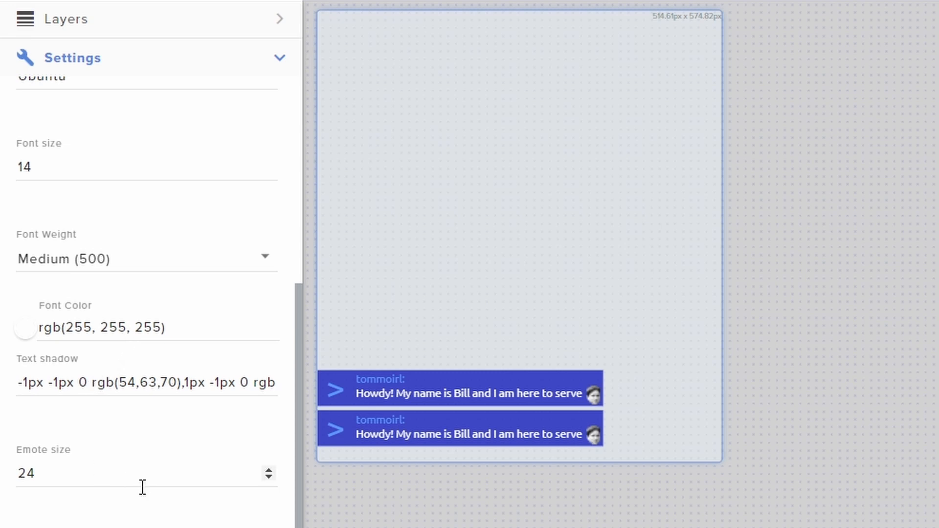
{"action": "scroll", "coordinate": [122, 367], "scroll_direction": "up", "scroll_amount": 6}
{"action": "left_click", "coordinate": [98, 235]}
{"action": "left_click", "coordinate": [99, 236]}
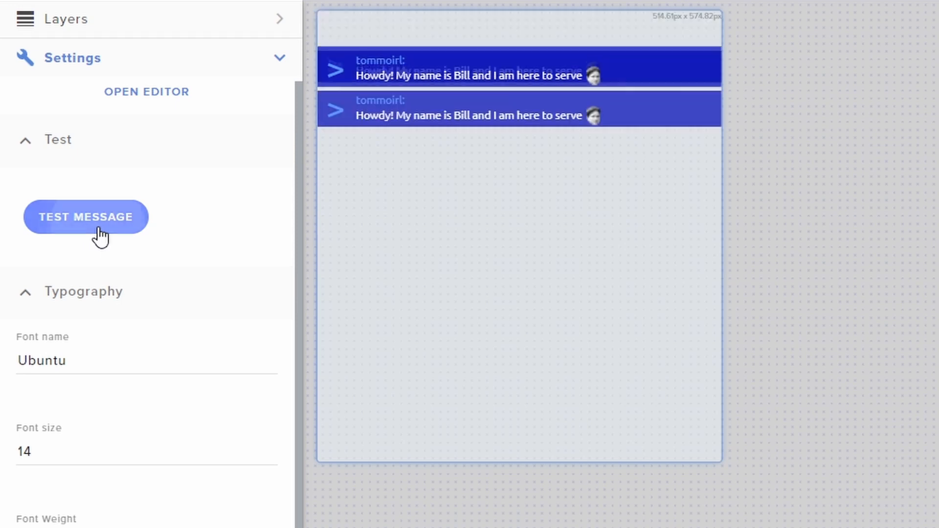
{"action": "left_click", "coordinate": [100, 236]}
{"action": "left_click", "coordinate": [98, 236]}
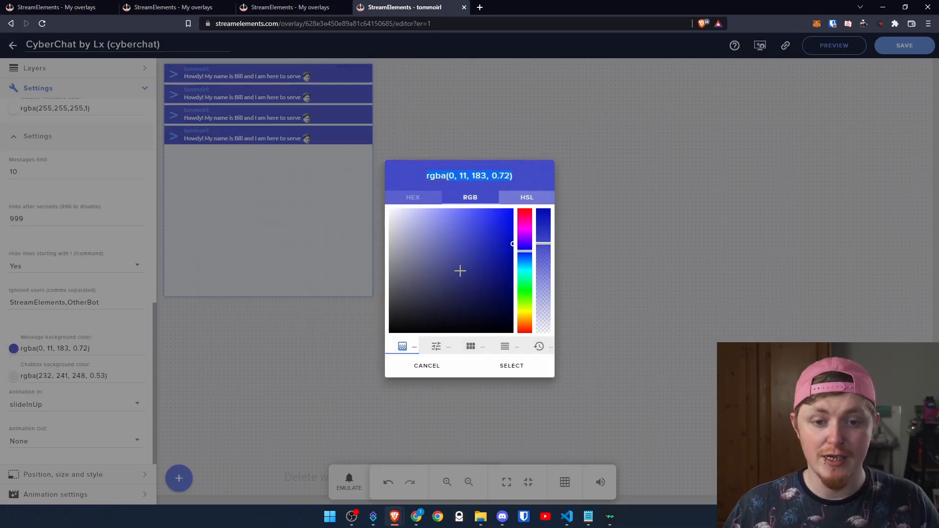
{"action": "mouse_move", "coordinate": [460, 270]}
{"action": "left_mouse_down"}
{"action": "mouse_move", "coordinate": [469, 286]}
{"action": "mouse_move", "coordinate": [359, 285]}
{"action": "mouse_move", "coordinate": [356, 312]}
{"action": "left_mouse_up"}
{"action": "left_click", "coordinate": [496, 374]}
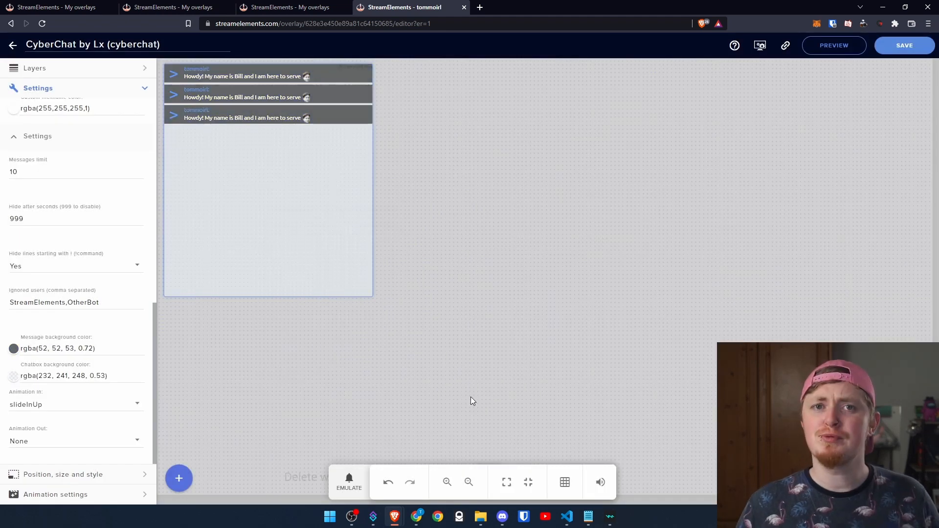